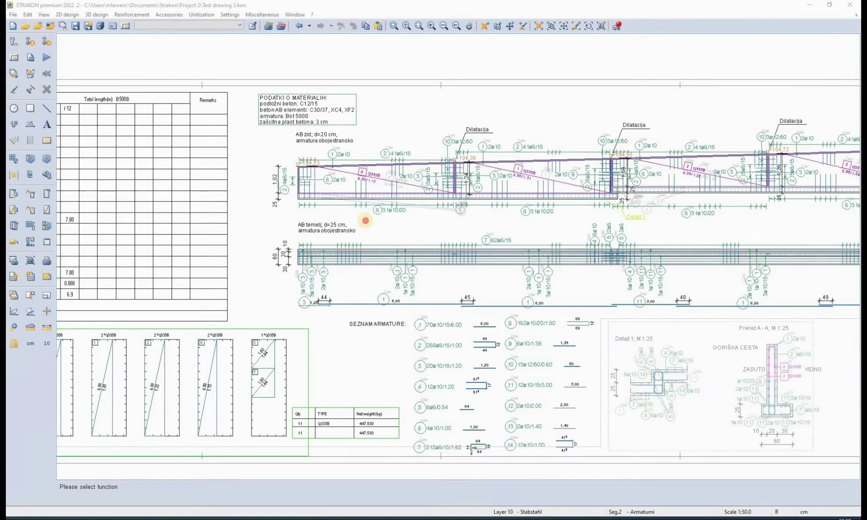
- Focus the Test drawing 3.kon drawing window to inspect the PODATKI O MATERIALIH text box
left_click(365, 221)
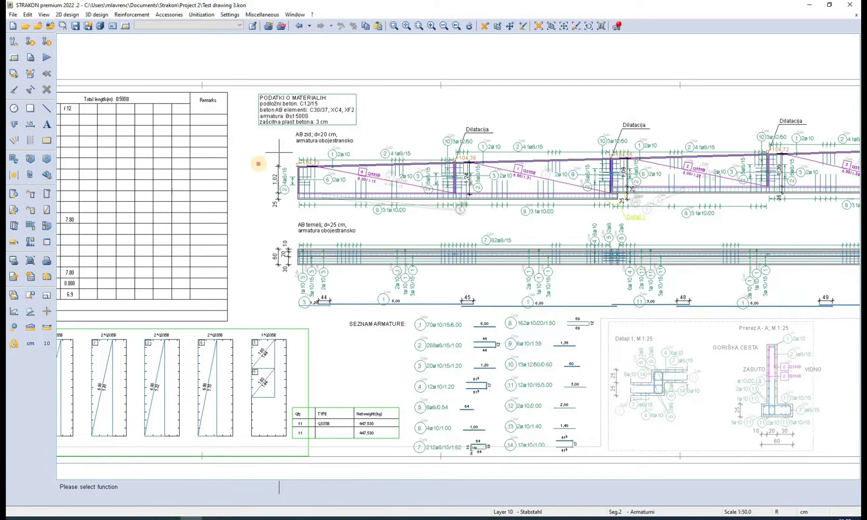
- Give the materials box's top border line magenta pen 6 (0.25) instead of pen 7
scroll(341, 113, "up", 5)
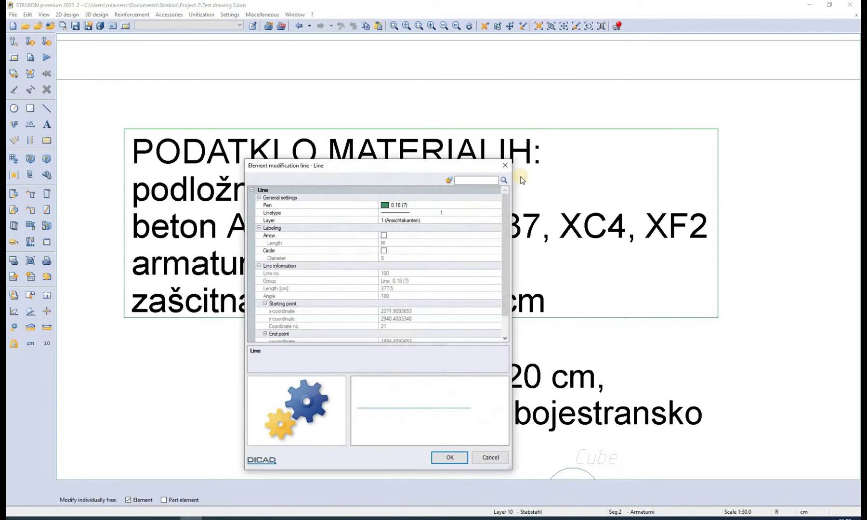
left_click(384, 206)
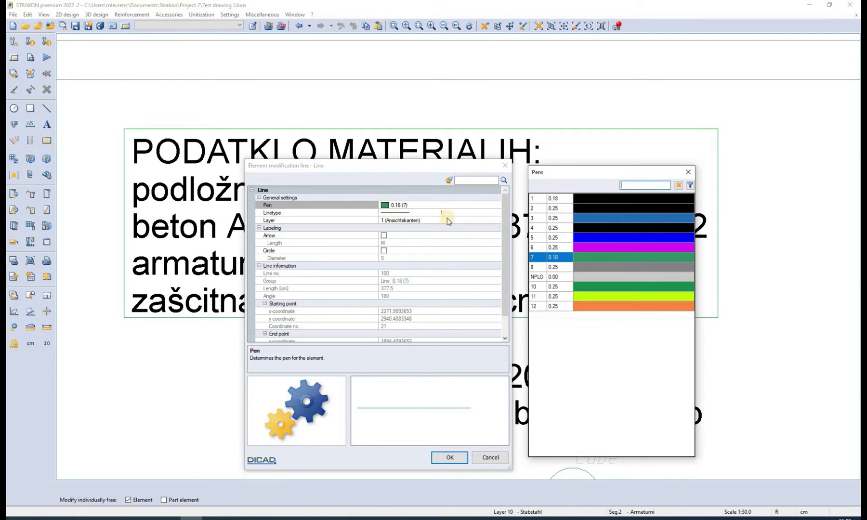
double_click(584, 247)
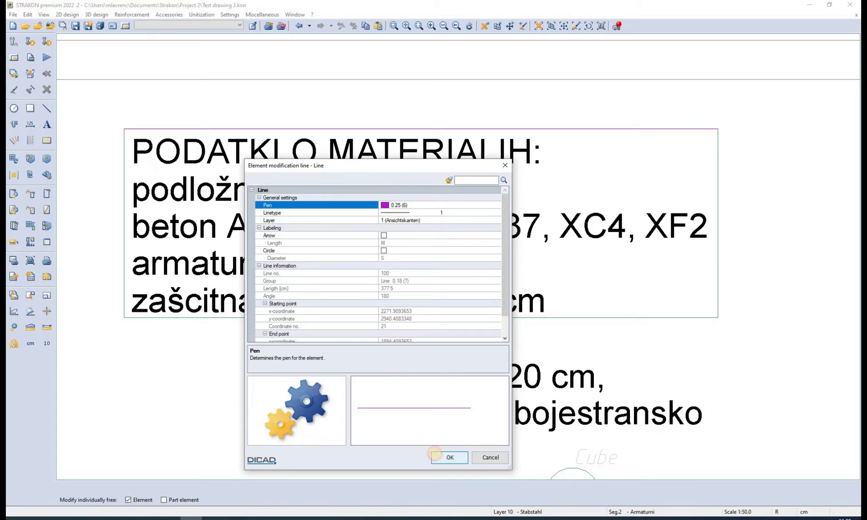
left_click(449, 457)
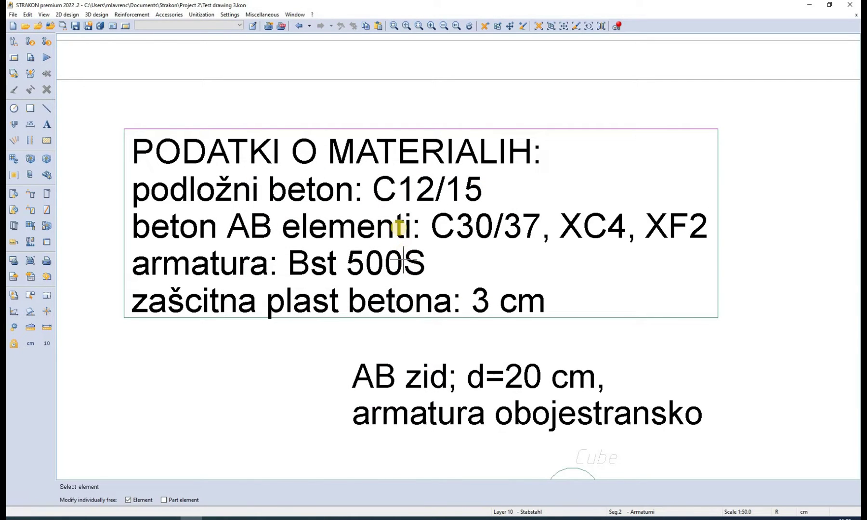
- Switch the materials data text block to green pen 7 (0.18), now at 1.62 height
left_click(394, 283)
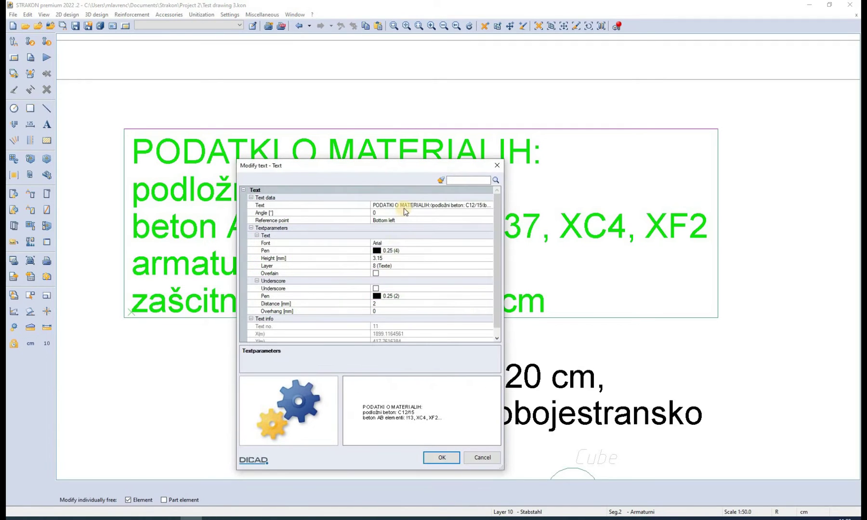
left_click(377, 252)
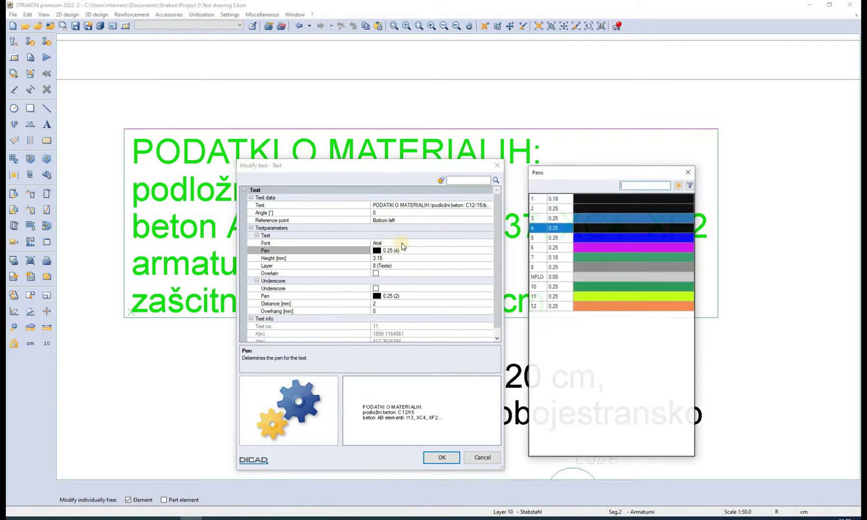
left_click(609, 257)
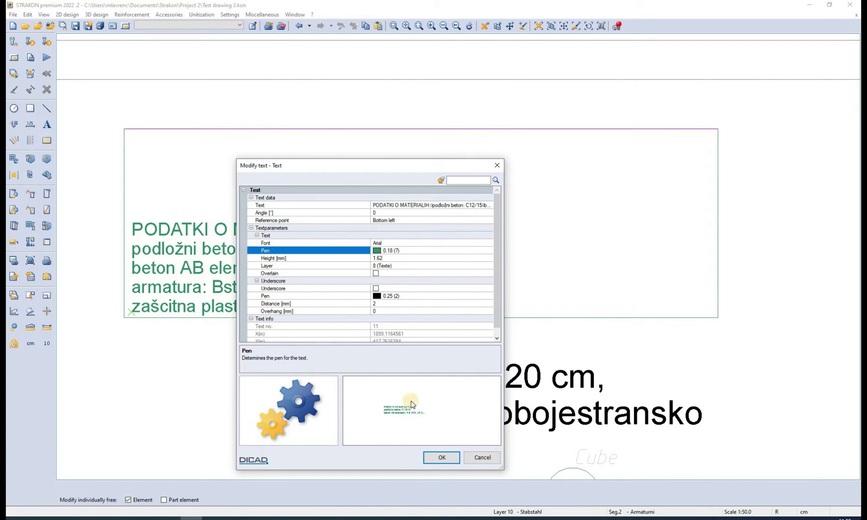
left_click(433, 459)
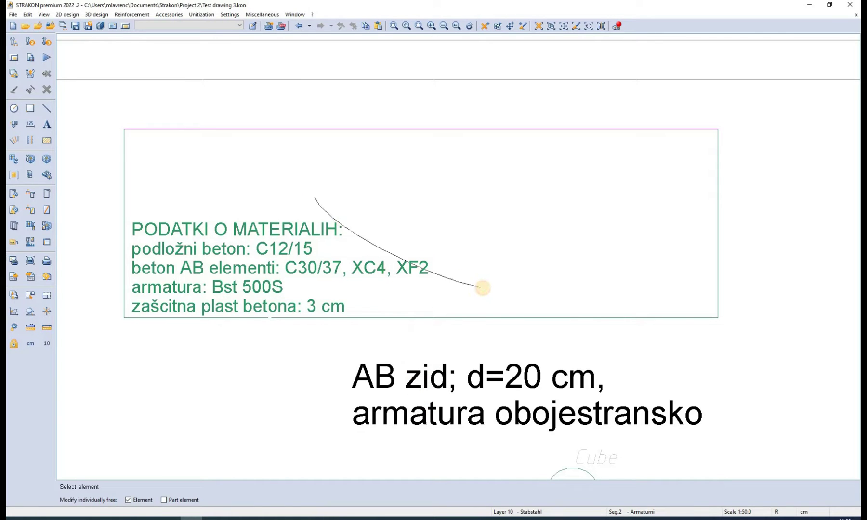
key("Escape")
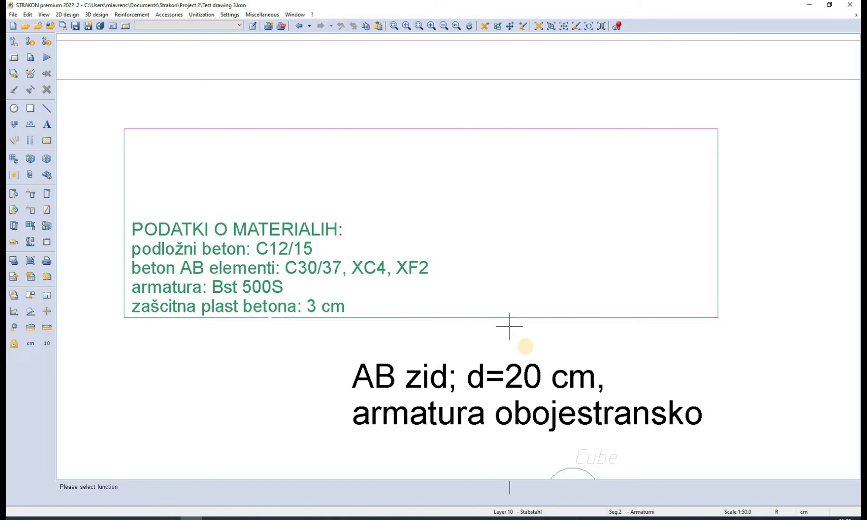
- Assign magenta pen 6 to rebar item 1 (2ø10) above the AB wall
scroll(526, 346, "down", 5)
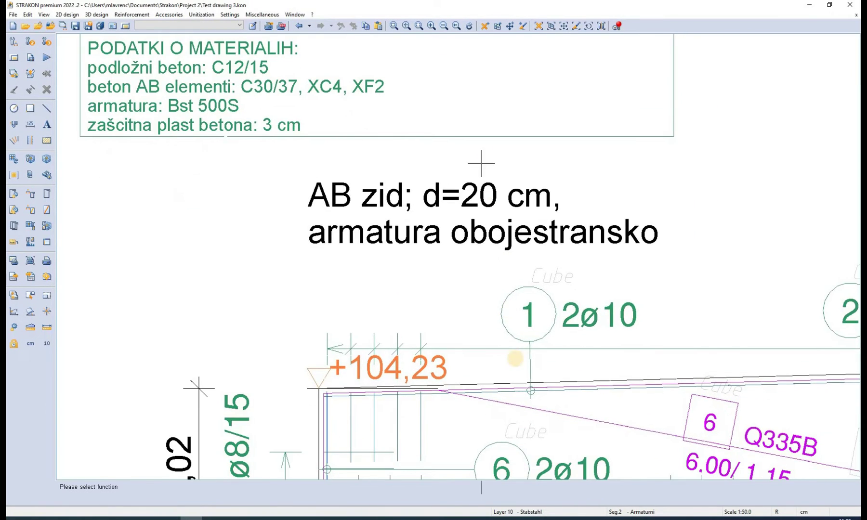
scroll(404, 277, "down", 5)
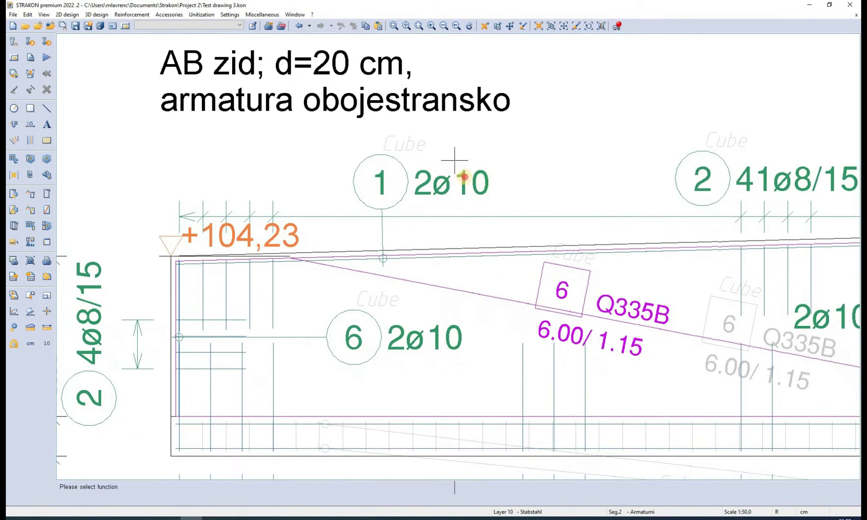
double_click(491, 202)
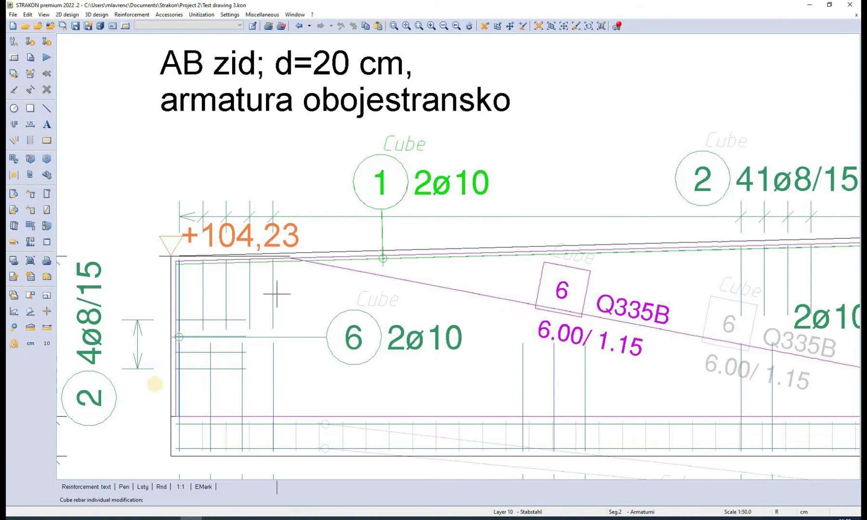
left_click(124, 486)
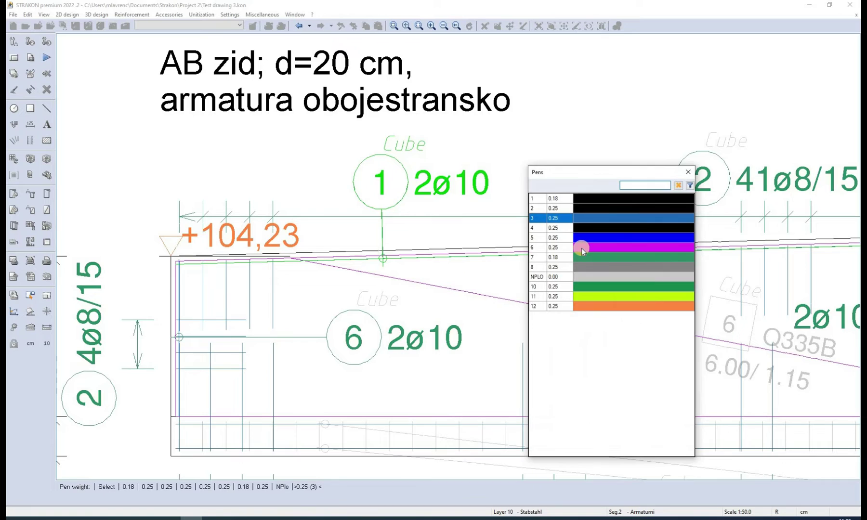
double_click(581, 248)
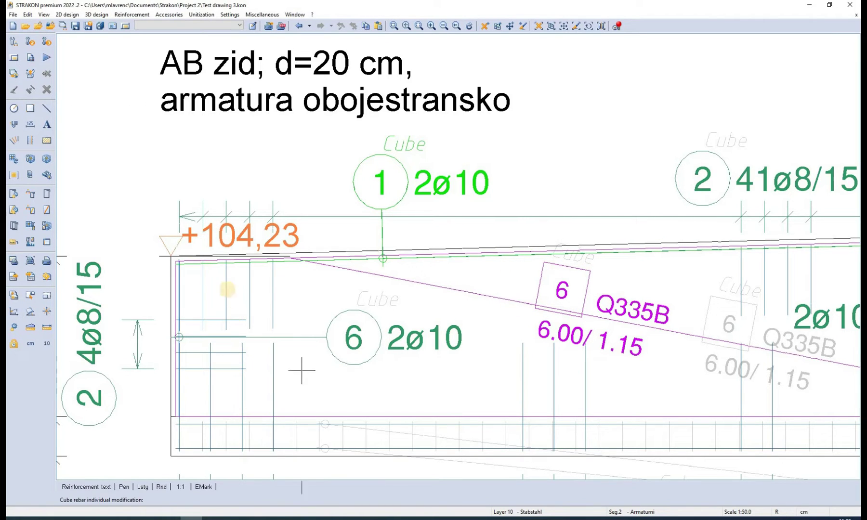
right_click(436, 373)
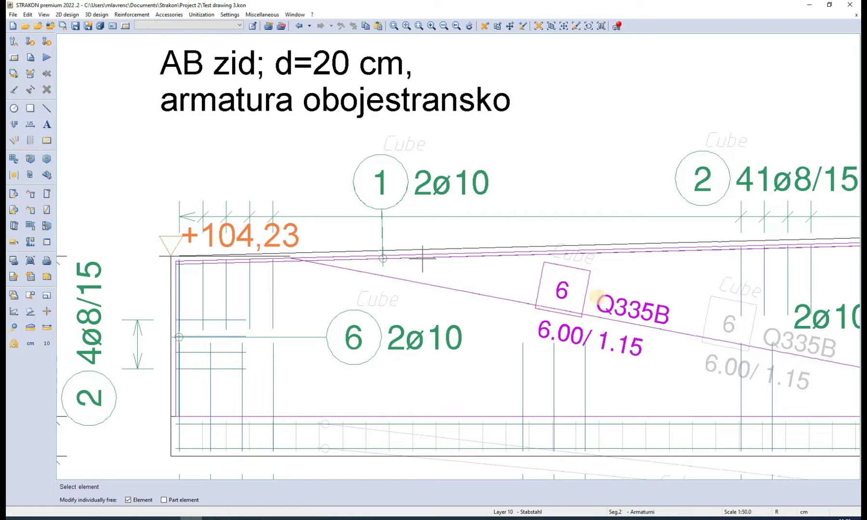
- Set orange pen 12 for both the outline and the diagonal of mesh 6 Q335B
left_click(581, 327)
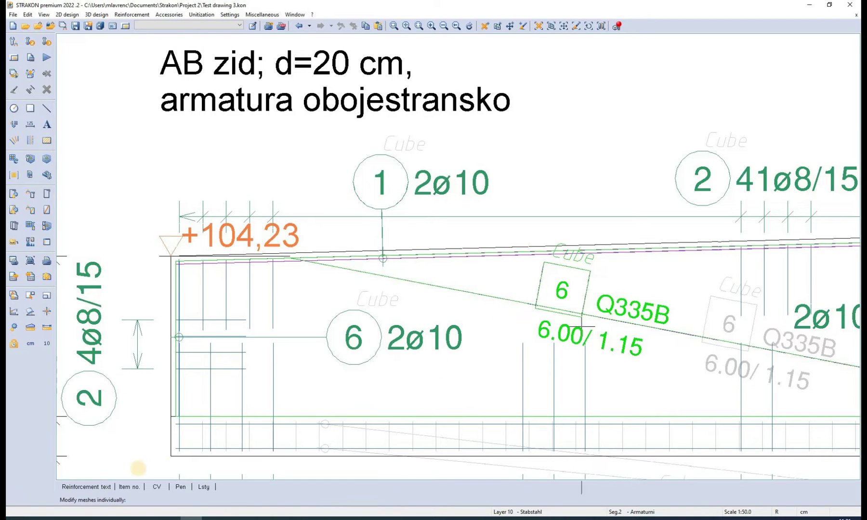
left_click(181, 487)
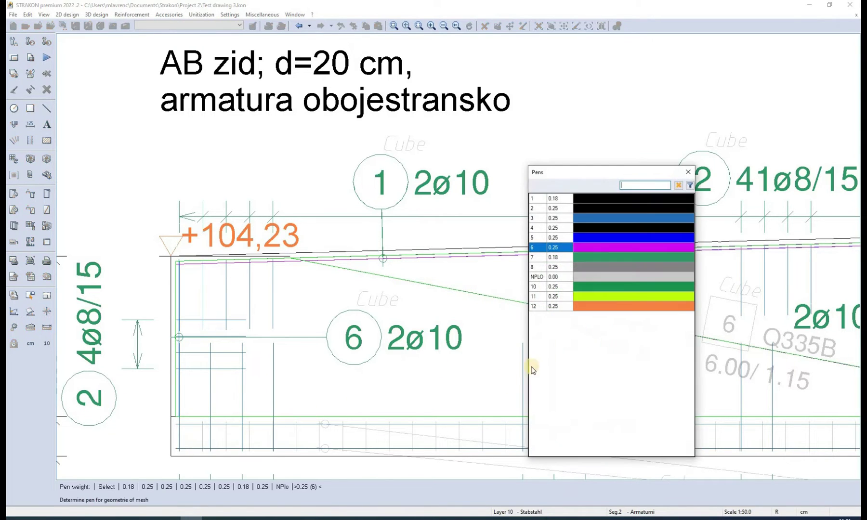
left_click(585, 307)
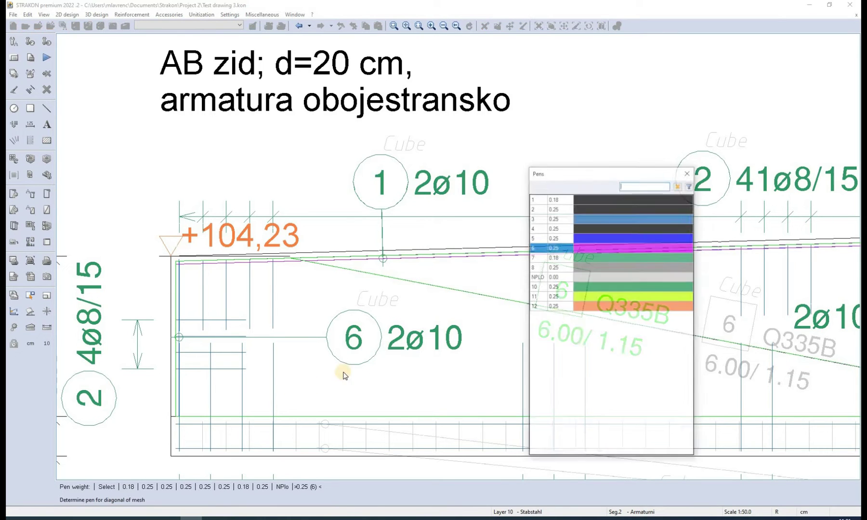
left_click(585, 307)
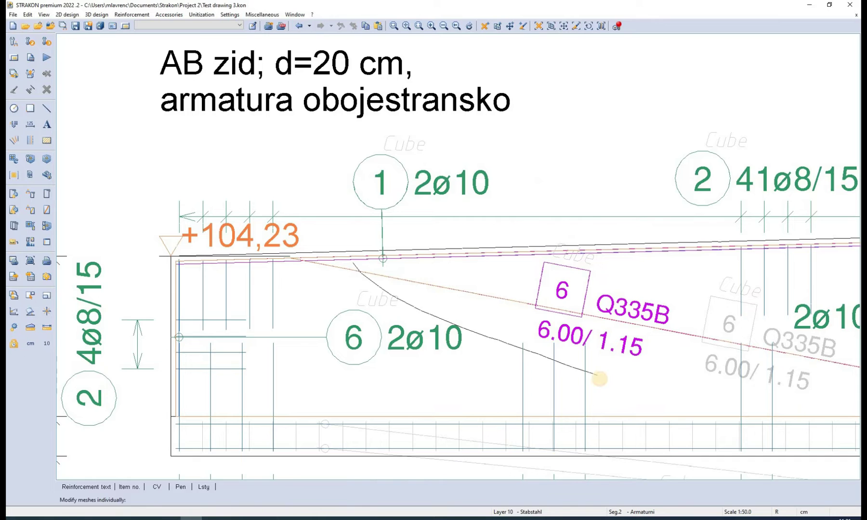
right_click(599, 379)
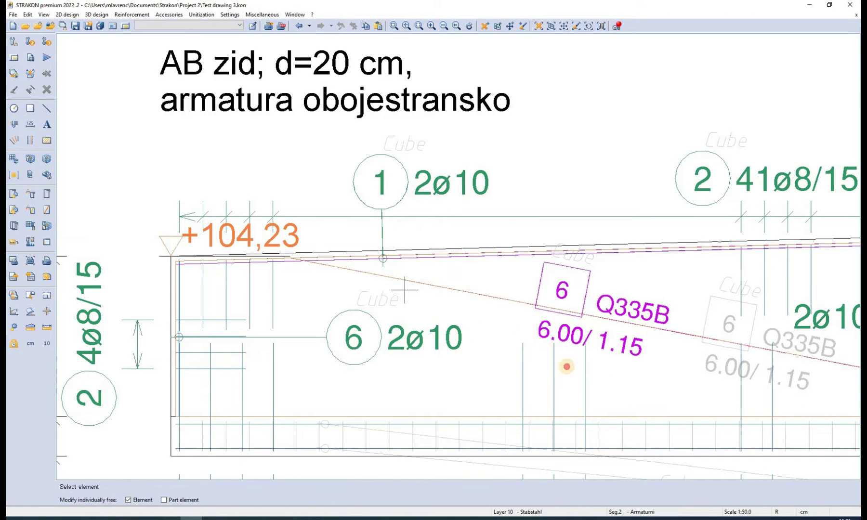
right_click(566, 366)
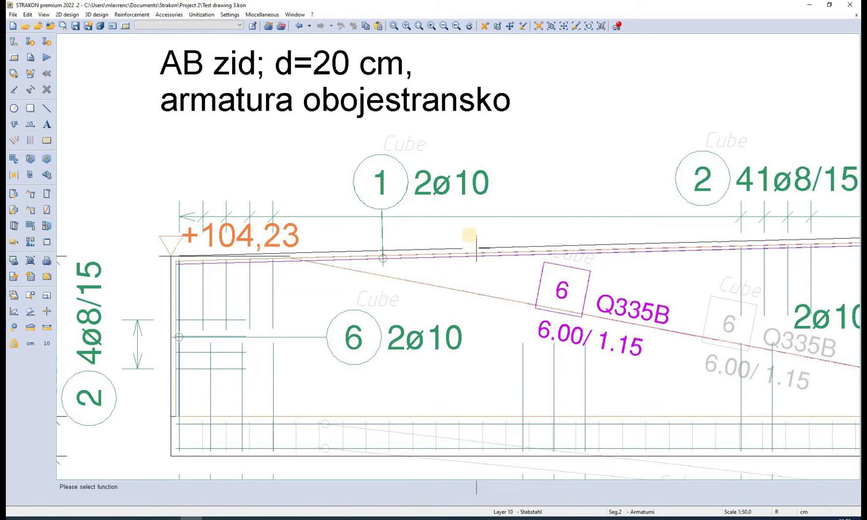
- Check the item circle pen in Rebar settings and cancel, keeping it at 0.18 (7)
left_click(226, 15)
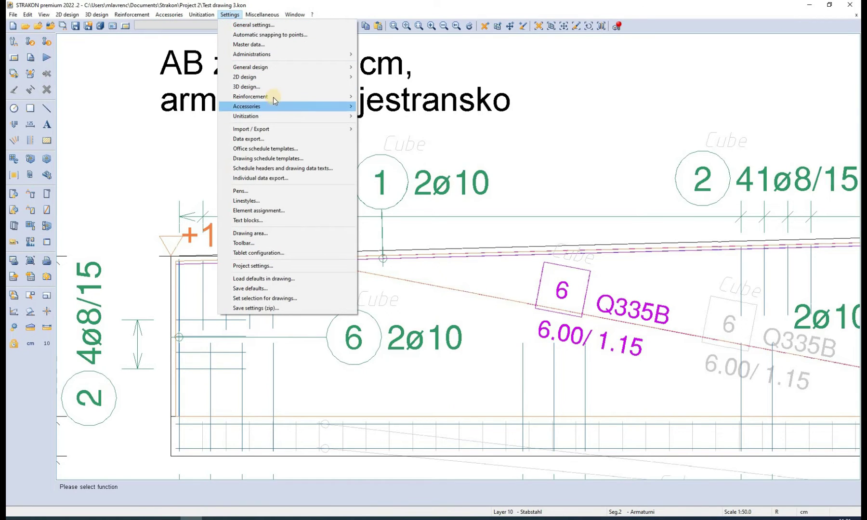
mouse_move(273, 96)
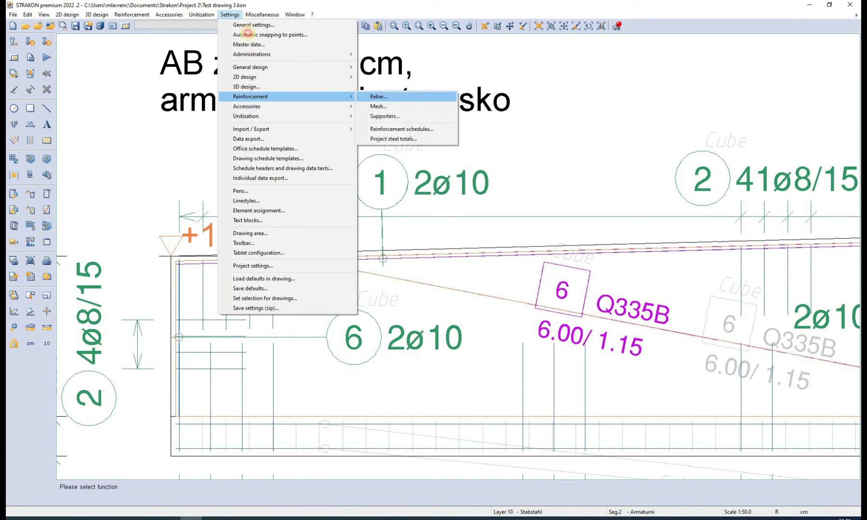
left_click(248, 39)
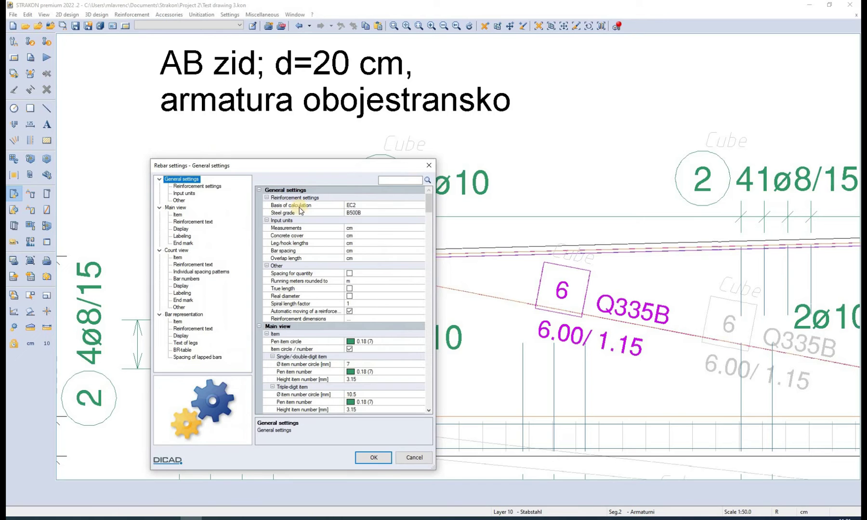
scroll(428, 206, "down", 5)
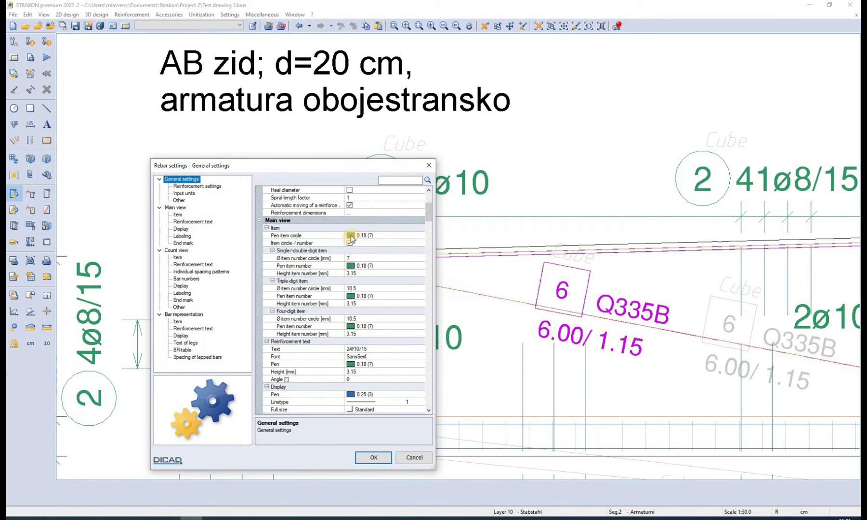
left_click(350, 236)
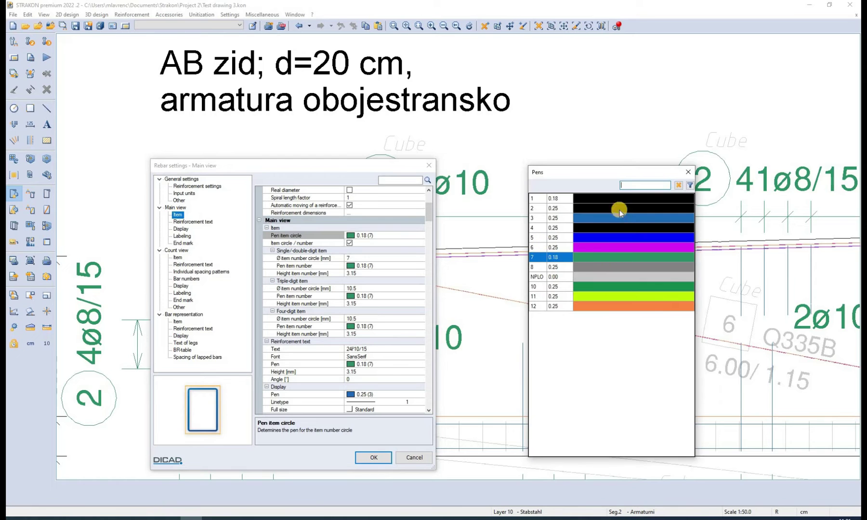
left_click(687, 172)
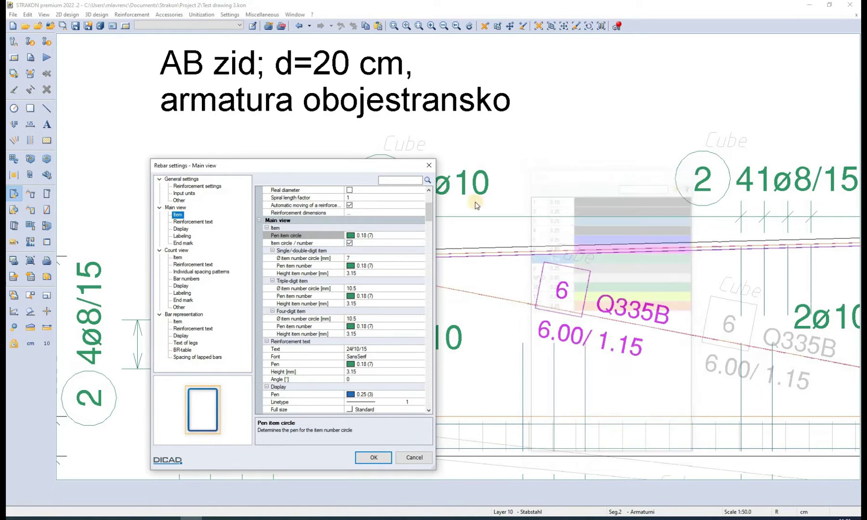
left_click(416, 461)
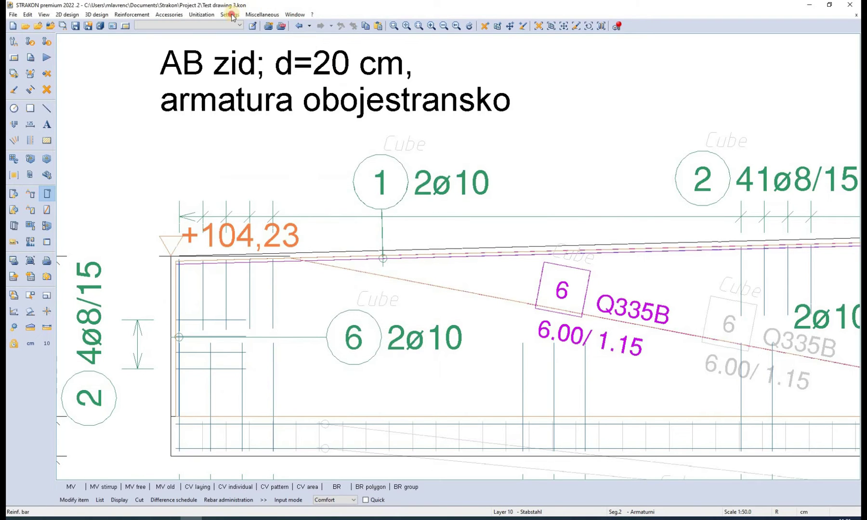
left_click(230, 14)
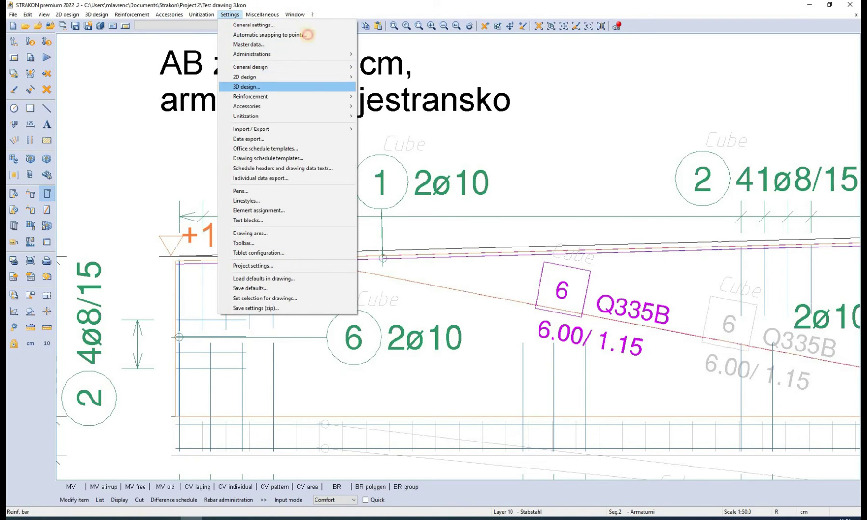
left_click(246, 87)
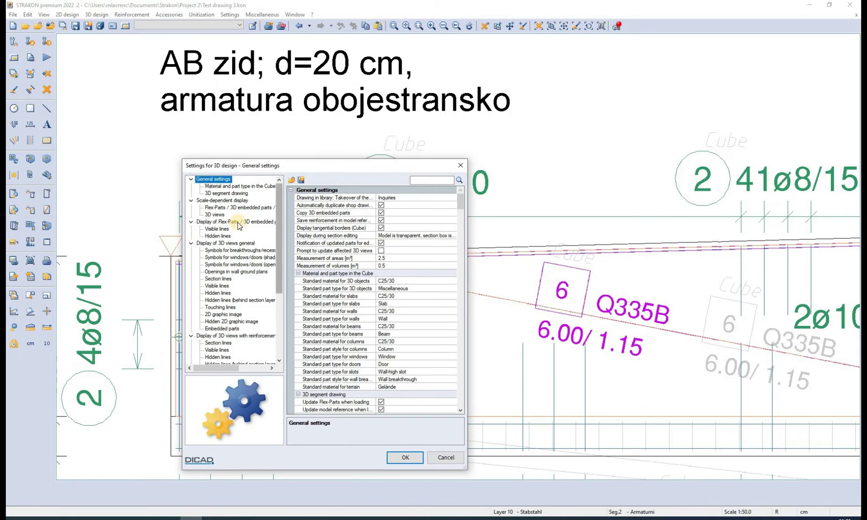
left_click(234, 244)
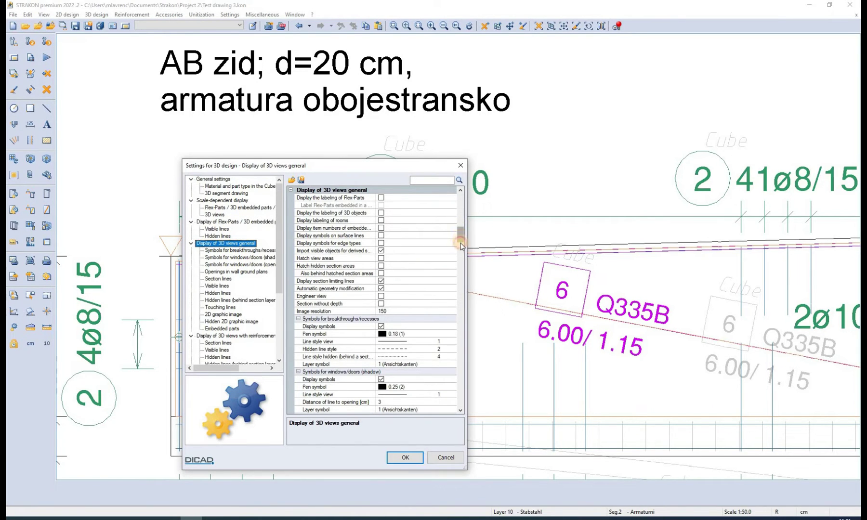
scroll(458, 236, "down", 7)
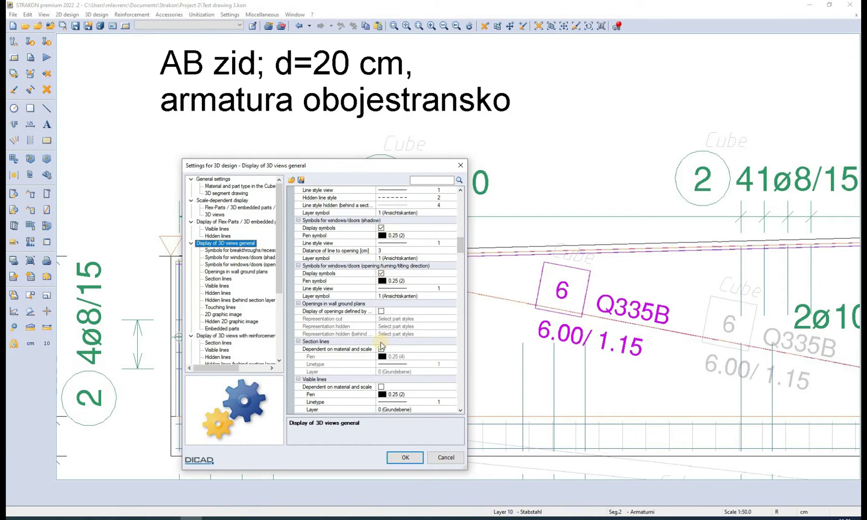
left_click(217, 350)
scroll(229, 339, "down", 2)
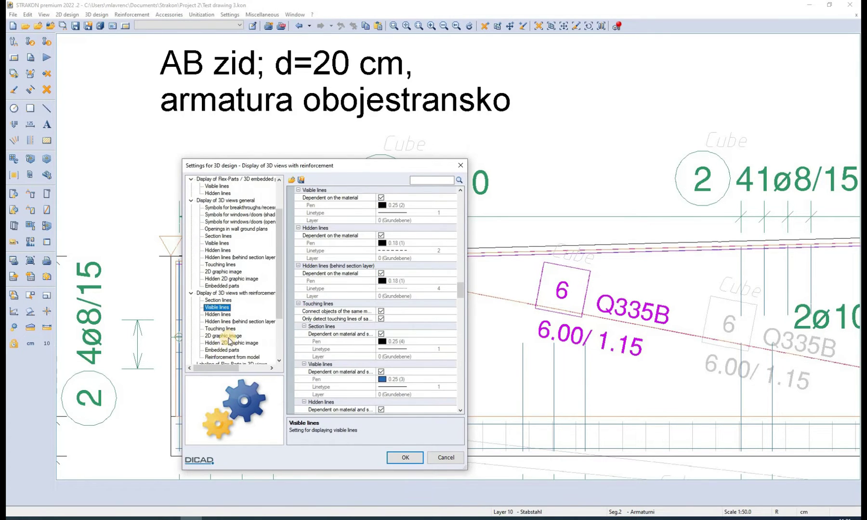
left_click(224, 336)
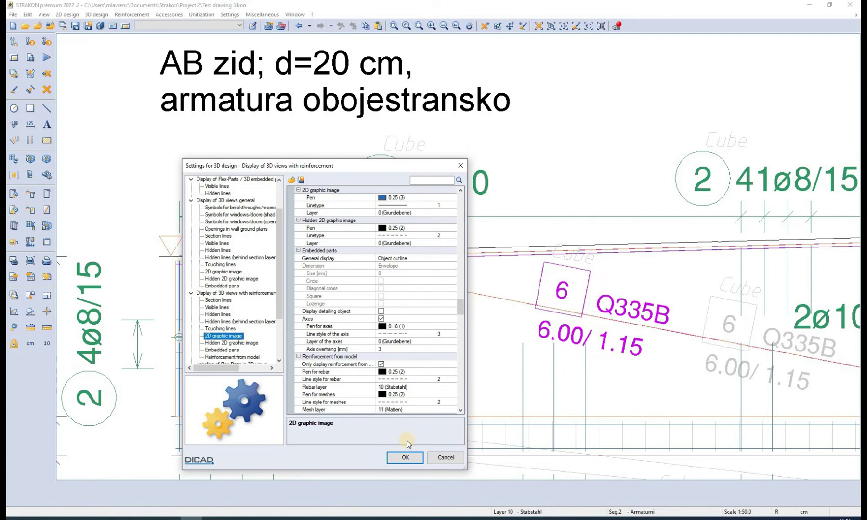
left_click(405, 458)
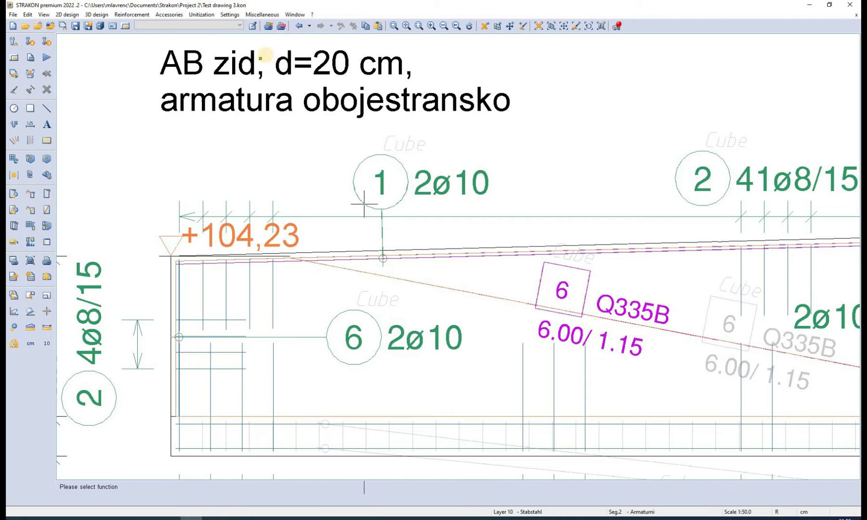
- Open the standard.col Pens settings and move the dialog higher on screen
left_click(229, 16)
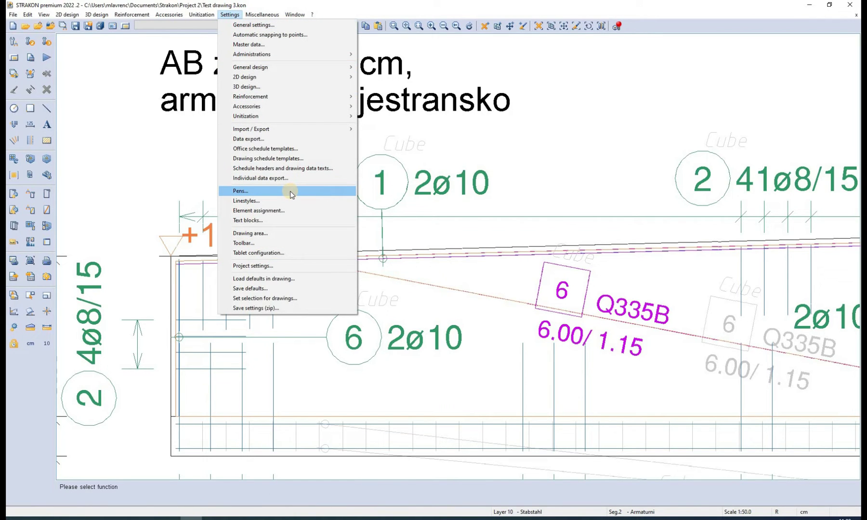
key("Return")
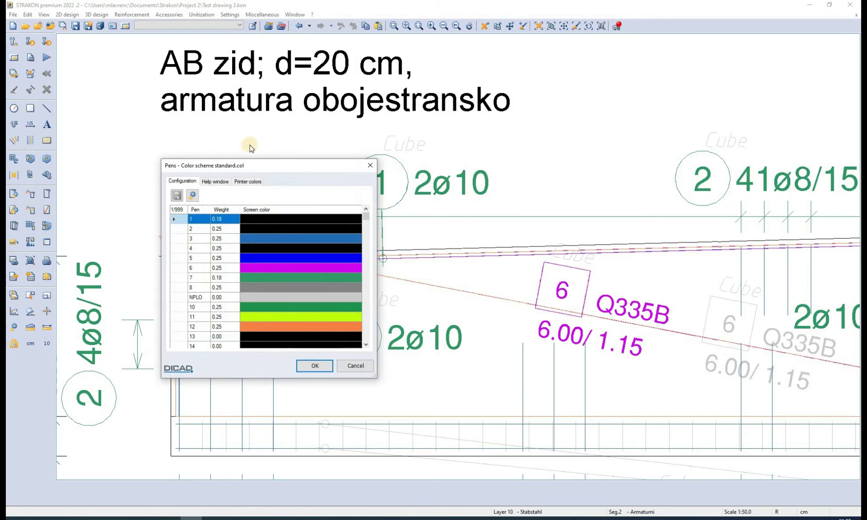
left_click_drag(261, 170, 300, 129)
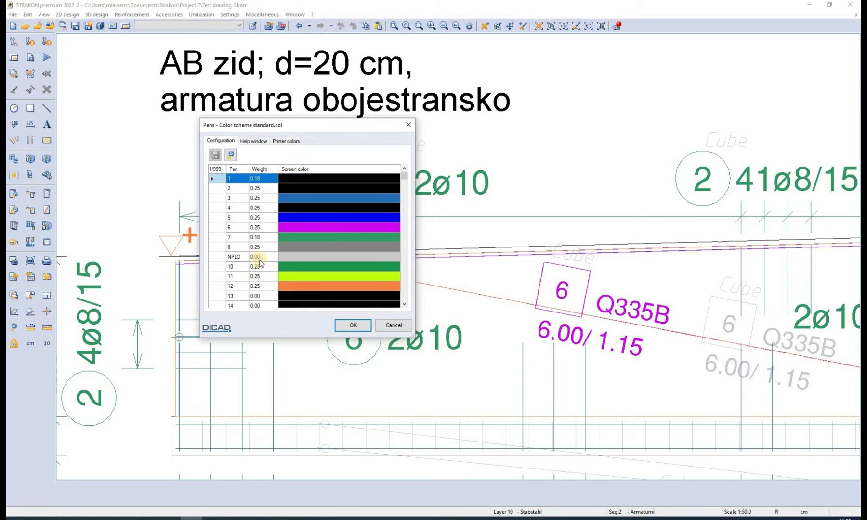
- Choose standard_pdf_c.use from the plotrei folder as the printer colour driver
left_click(282, 142)
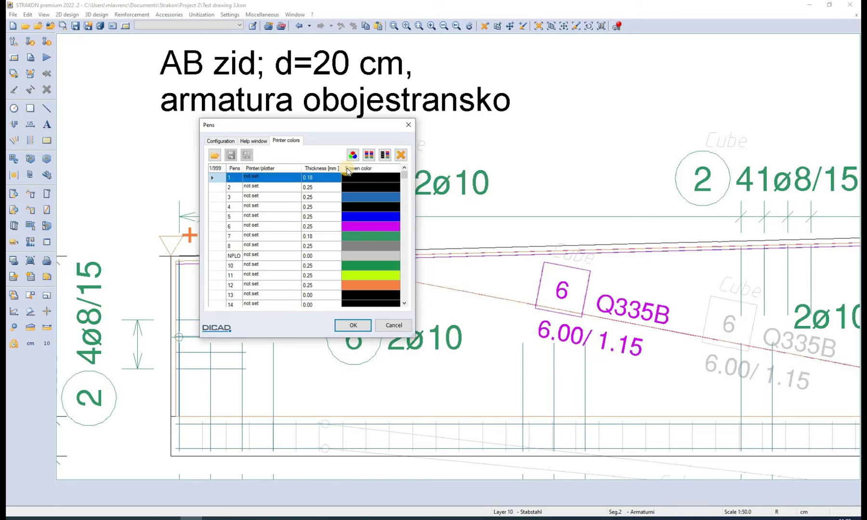
left_click(215, 156)
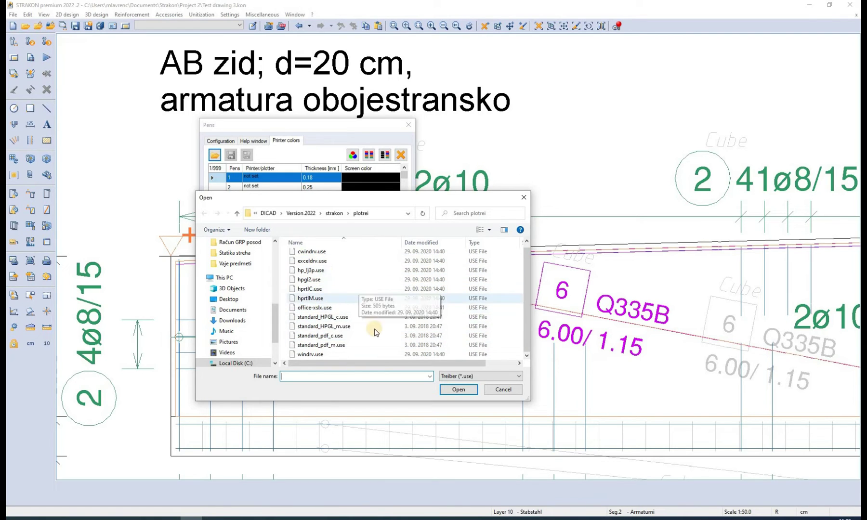
left_click(370, 336)
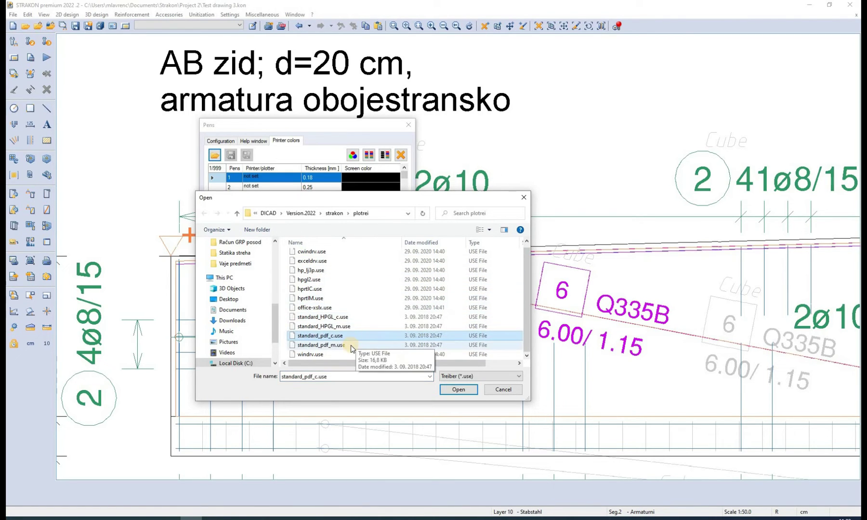
- Load standard_pdf_c, copy screen colours to every pen's printer colour, save, and confirm
left_click(458, 390)
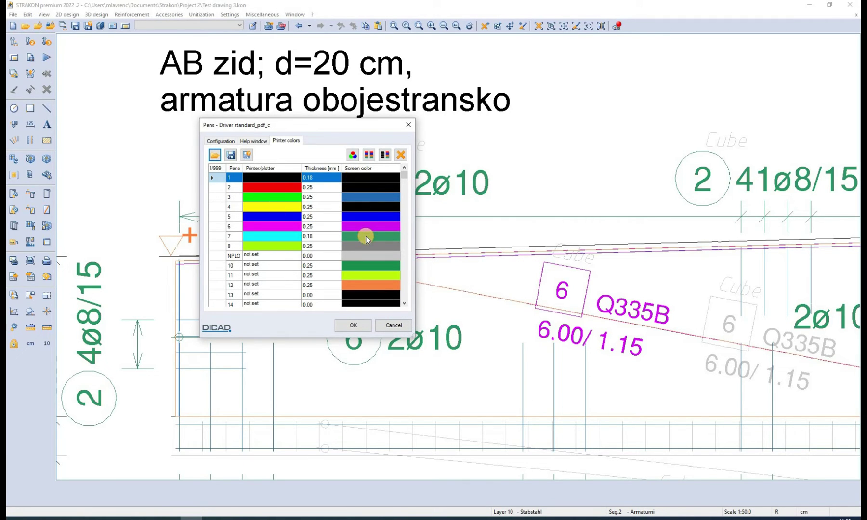
left_click(368, 157)
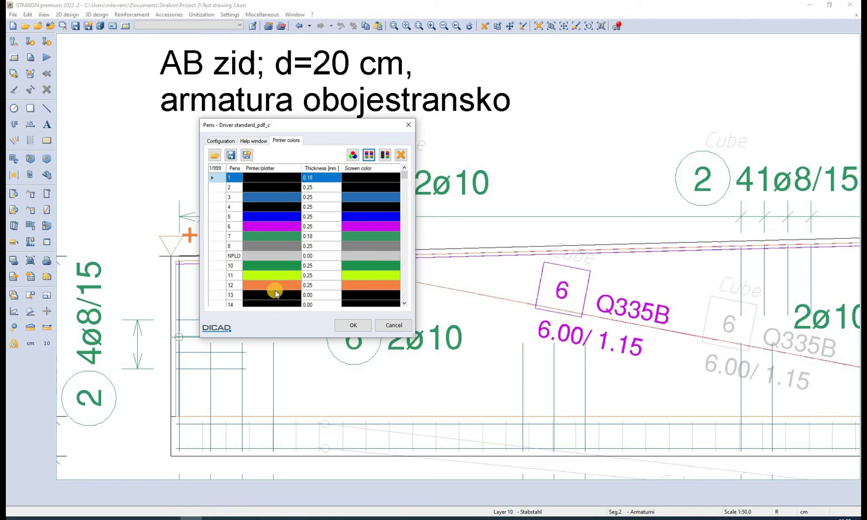
left_click(230, 157)
left_click(353, 326)
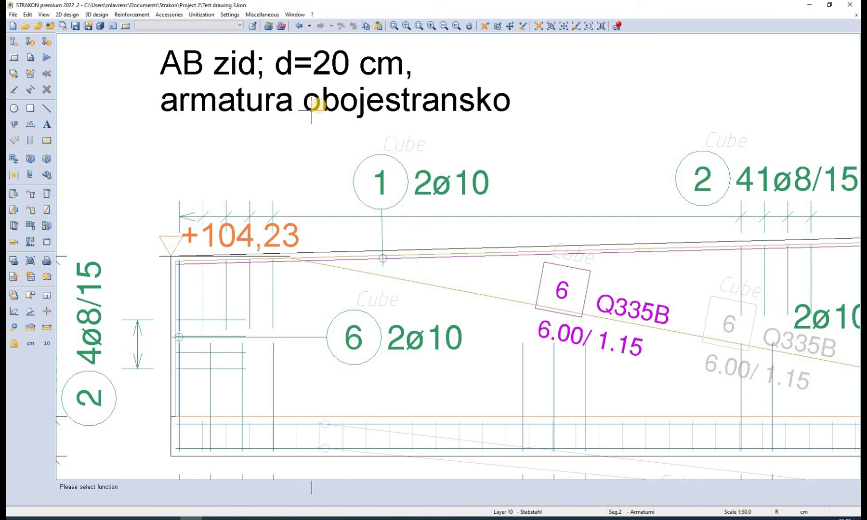
- Put the 'AB zid; d=20 cm, armatura obojestransko' comment on non-plotting pen NPLO 0.00 (9)
mouse_move(336, 160)
middle_mouse_down()
mouse_move(338, 176)
mouse_move(350, 170)
middle_mouse_up()
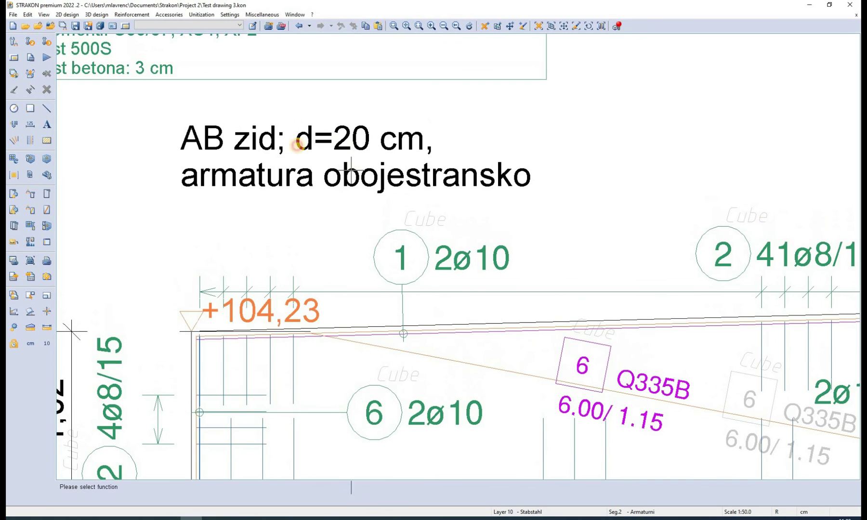
double_click(379, 185)
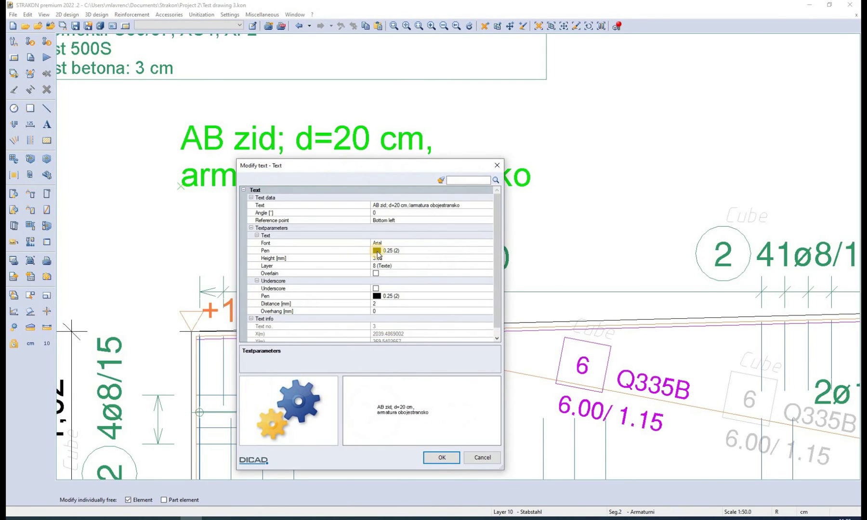
left_click(377, 250)
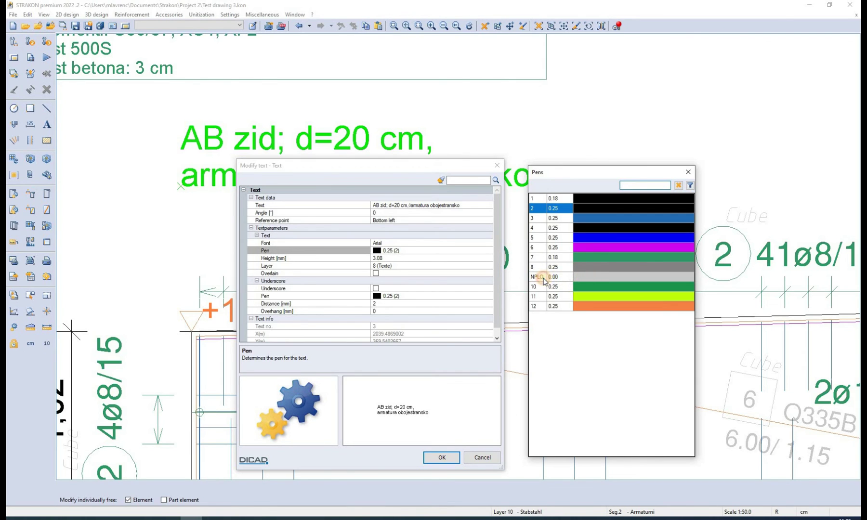
left_click(542, 278)
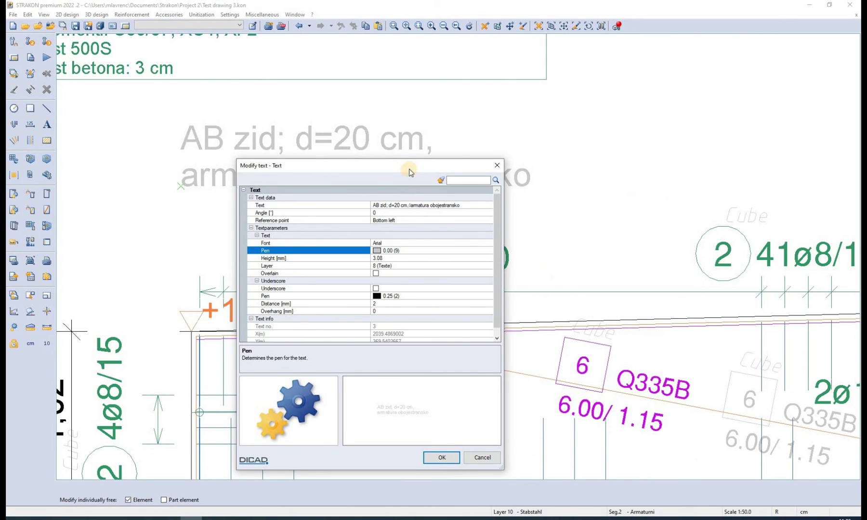
mouse_move(410, 171)
left_mouse_down()
mouse_move(562, 186)
mouse_move(669, 171)
mouse_move(687, 178)
left_mouse_up()
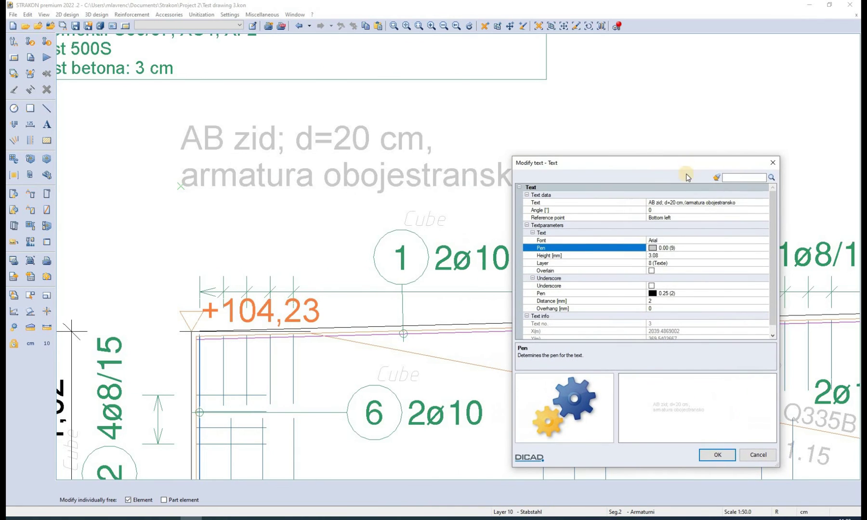
left_click(715, 453)
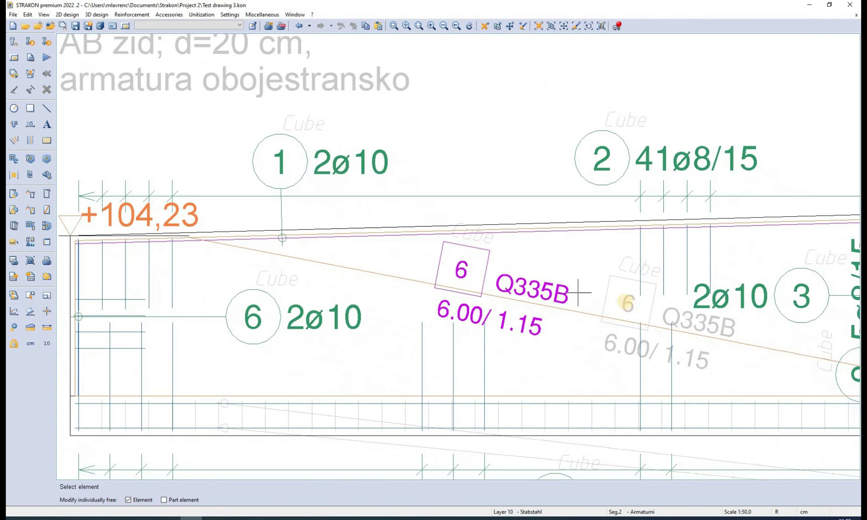